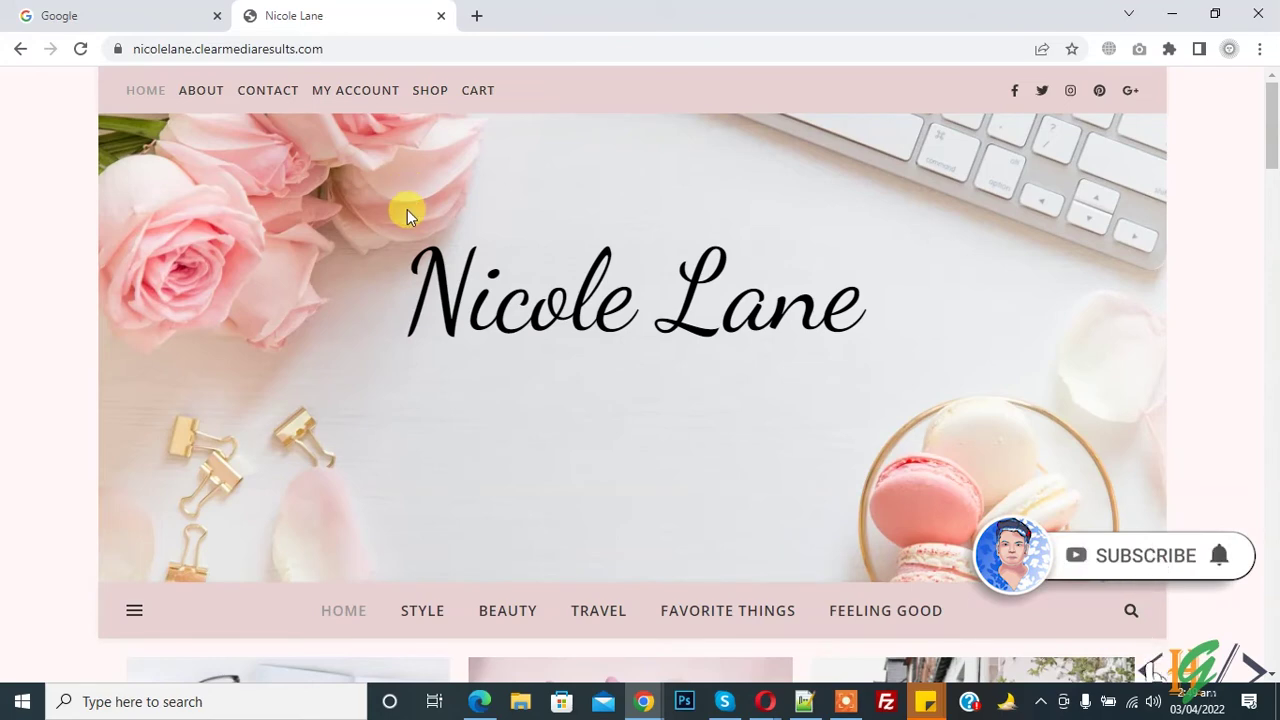
# - Scroll down the Nicole Lane blog, then switch to the Google homepage tab
pyautogui.scroll(-1, 405, 200)
pyautogui.scroll(-3, 407, 216)
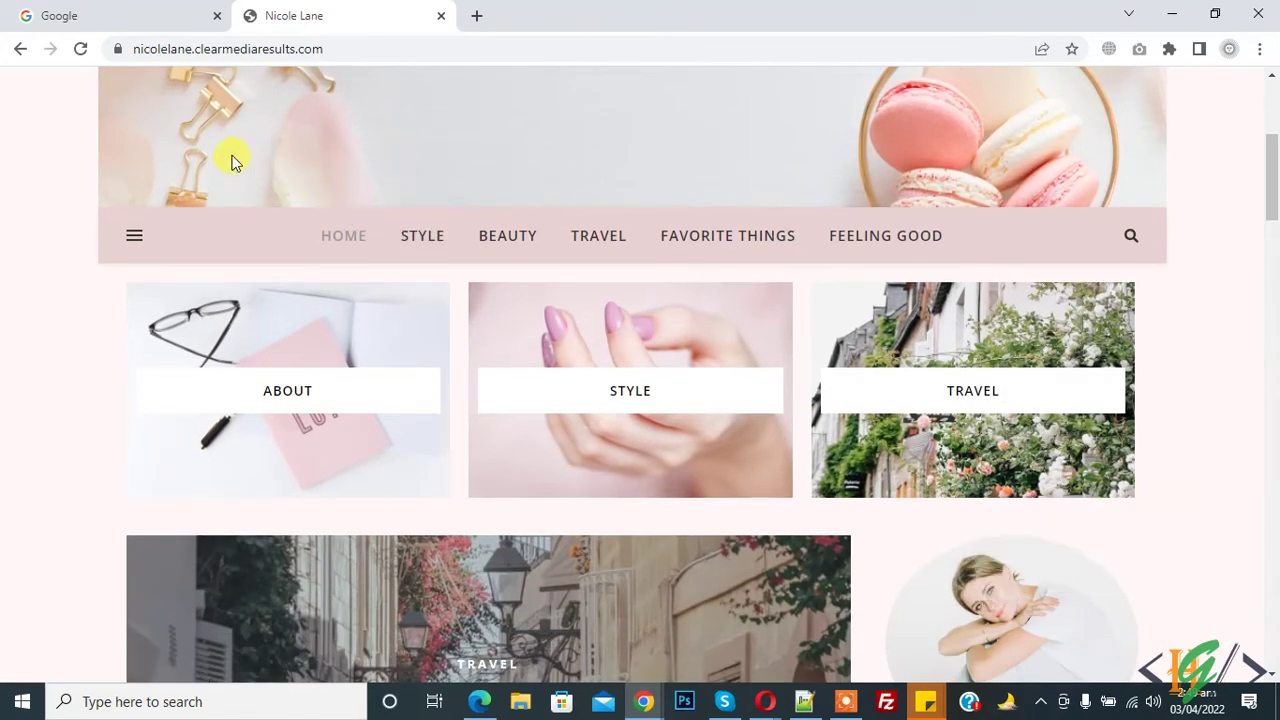
pyautogui.click(175, 8)
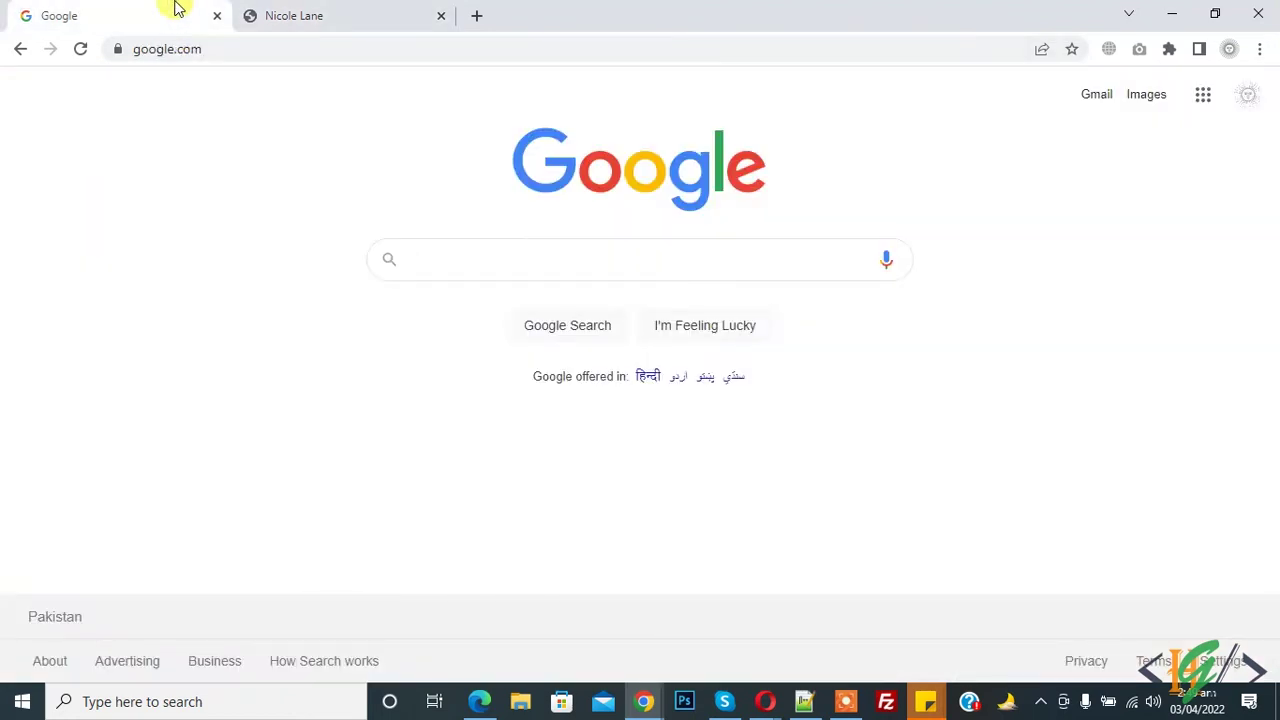
# - Search Google for 'mobile simulator google chrome' and open the Mobile simulator - responsive testing tool store page
pyautogui.write('mobile simulator google chrome')
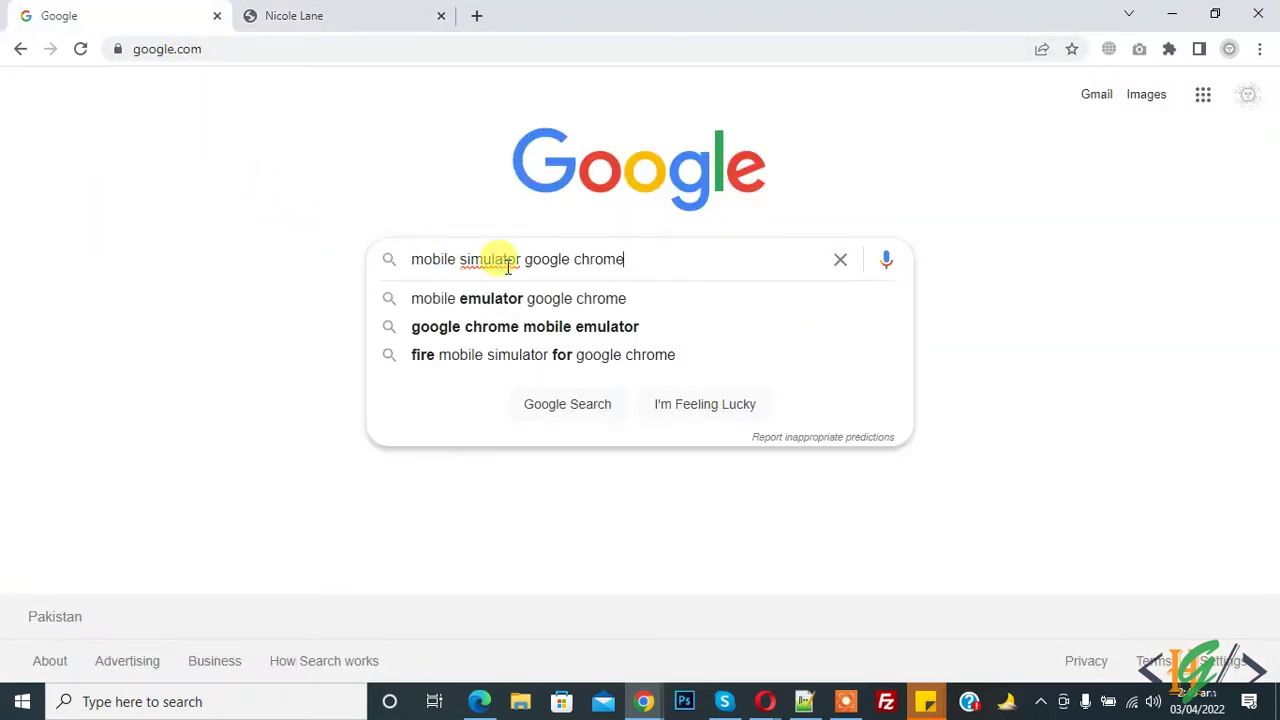
pyautogui.press('Return')
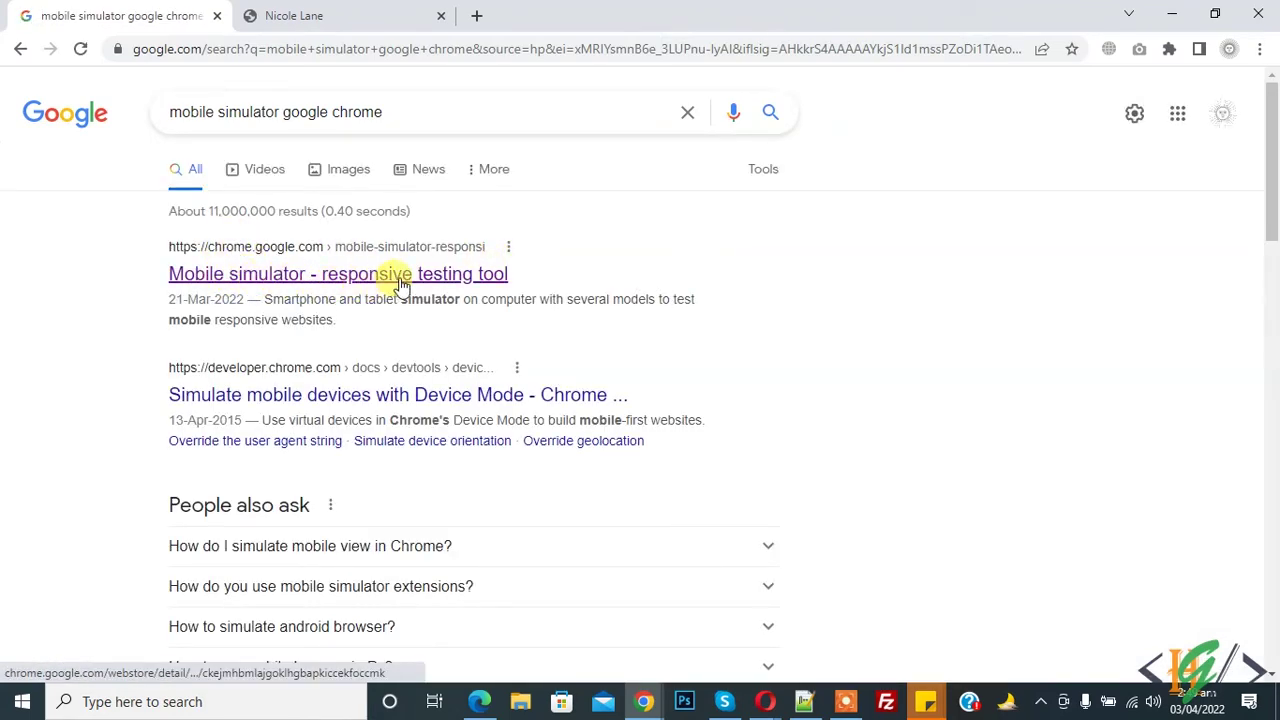
pyautogui.click(449, 285)
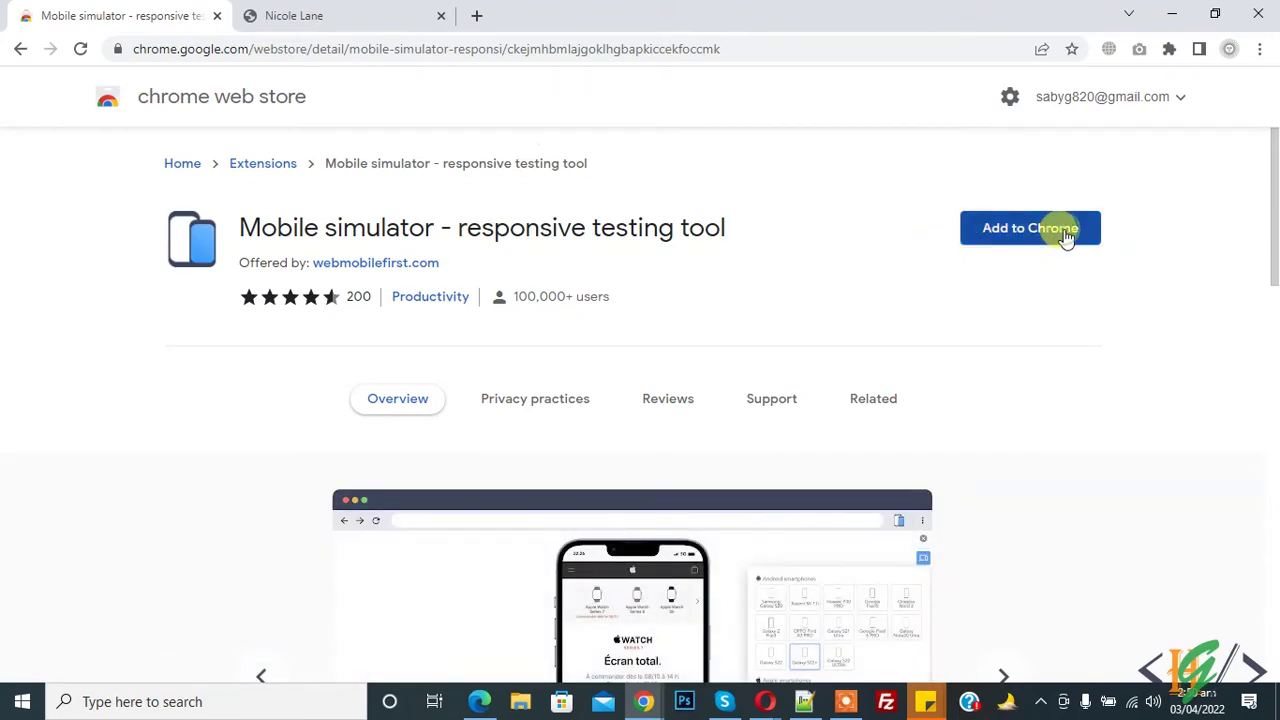
# - Add the Mobile simulator - responsive testing tool extension to Chrome and confirm the installation
pyautogui.click(1066, 236)
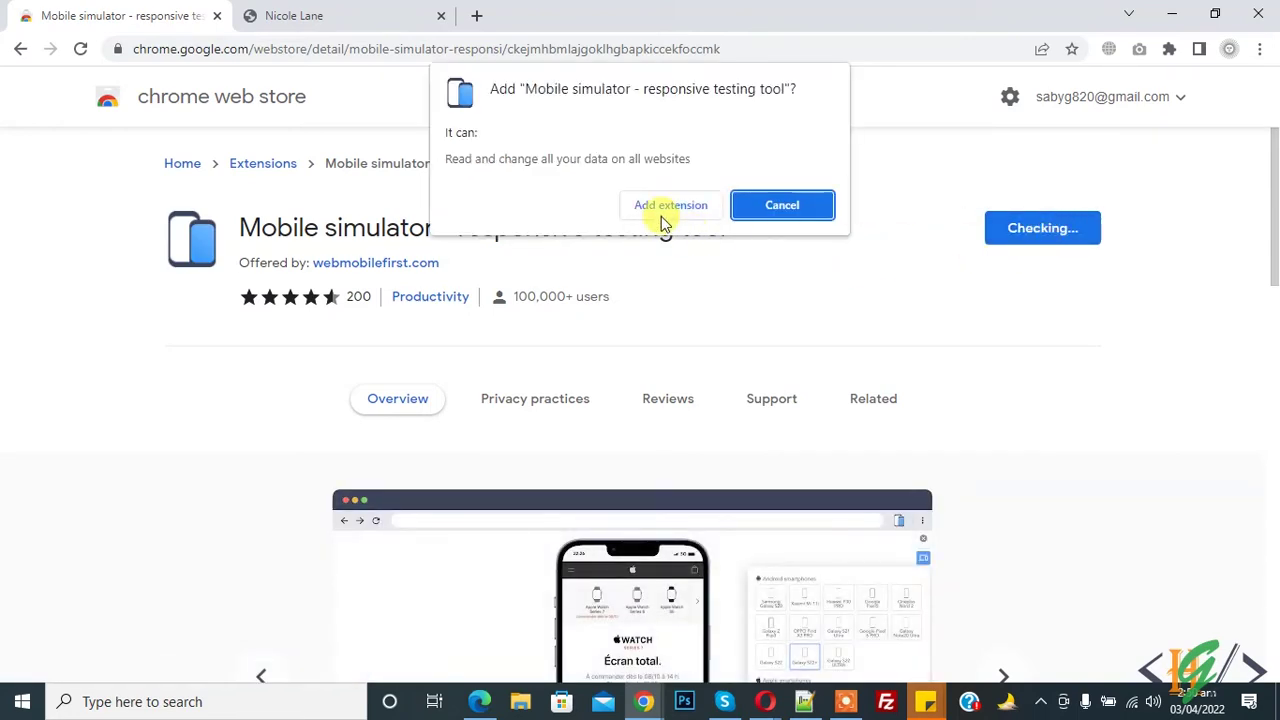
pyautogui.click(666, 208)
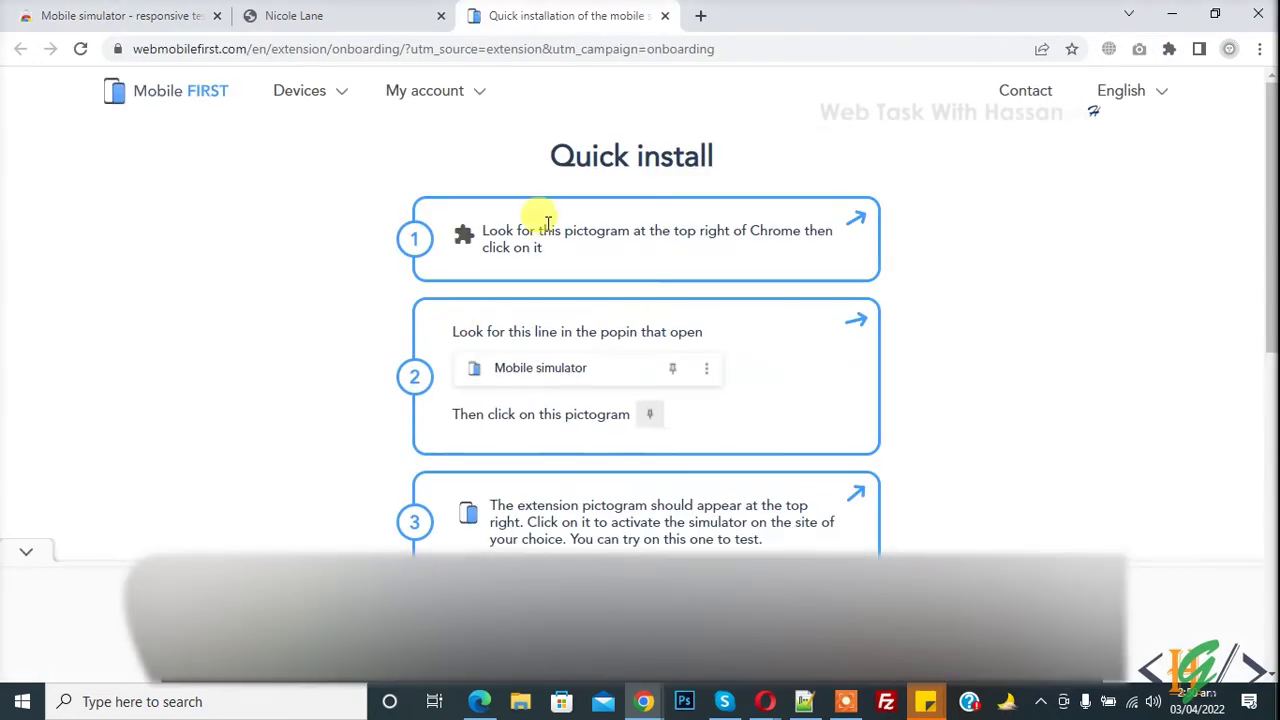
pyautogui.moveTo(548, 152); pyautogui.dragTo(706, 149)
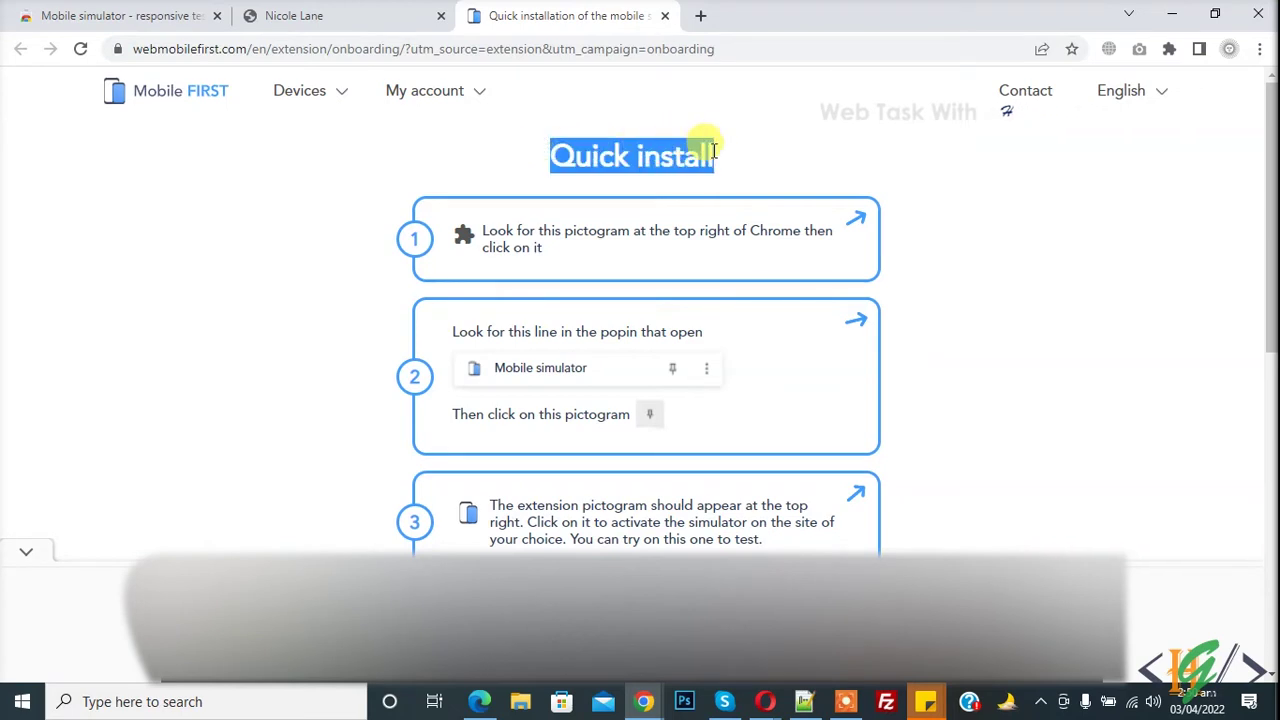
pyautogui.click(1169, 50)
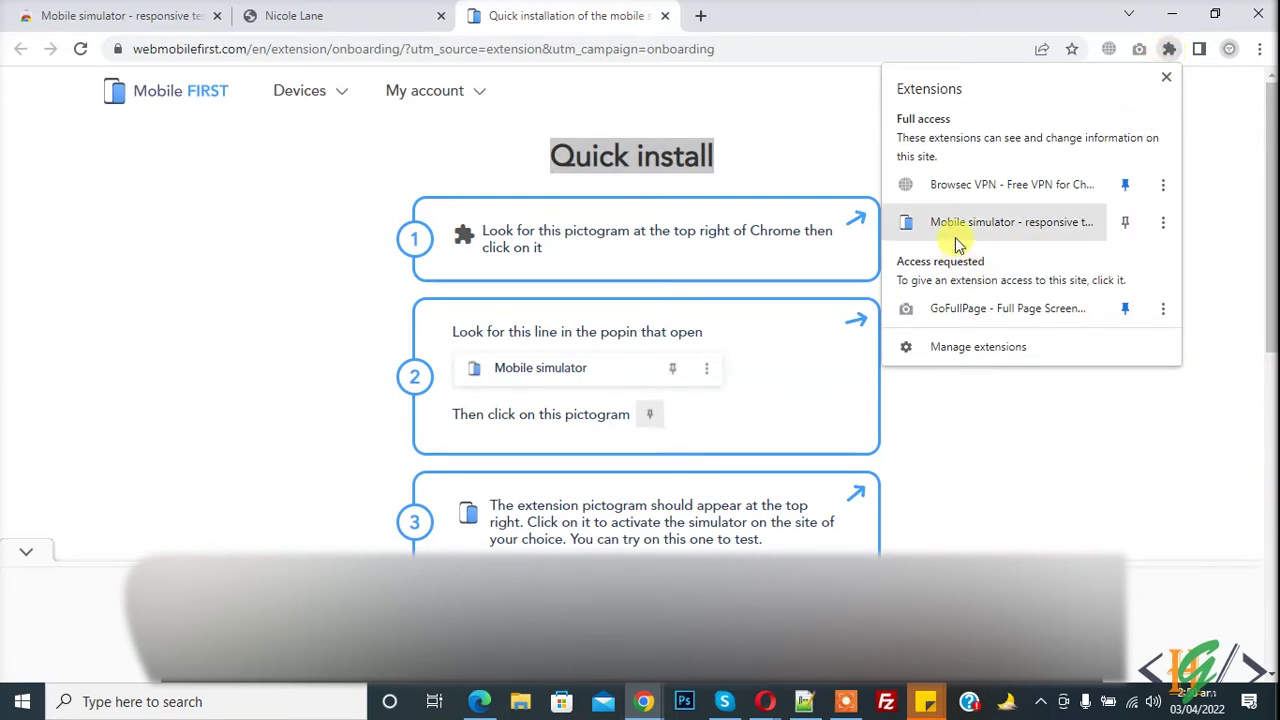
pyautogui.click(1125, 225)
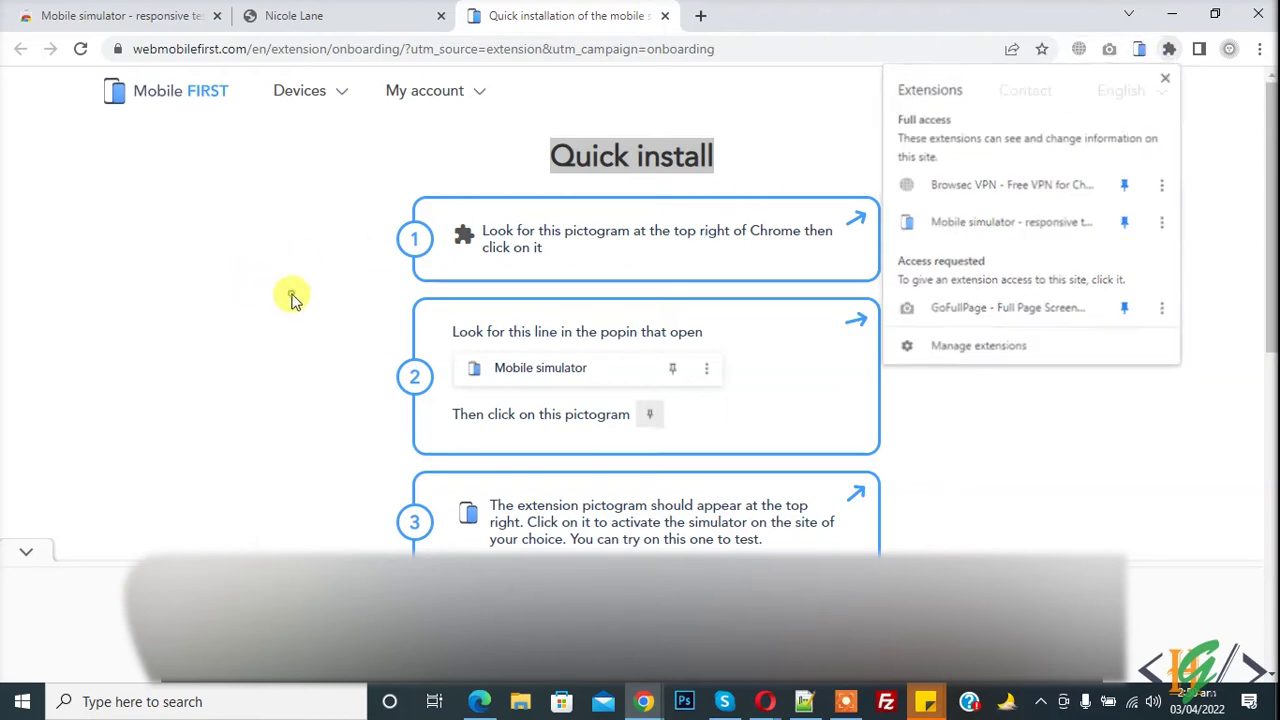
pyautogui.click(335, 18)
# - Activate the mobile view on the Nicole Lane page from the right-click menu
pyautogui.rightClick(54, 285)
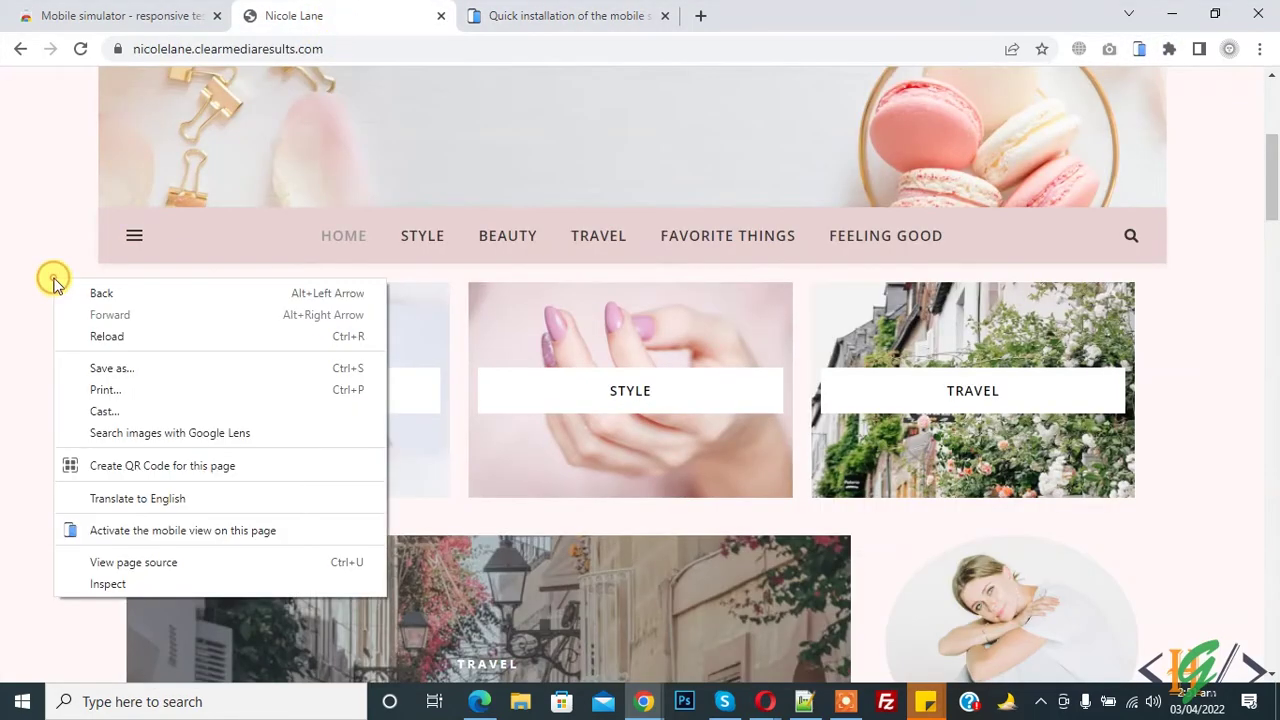
pyautogui.click(240, 538)
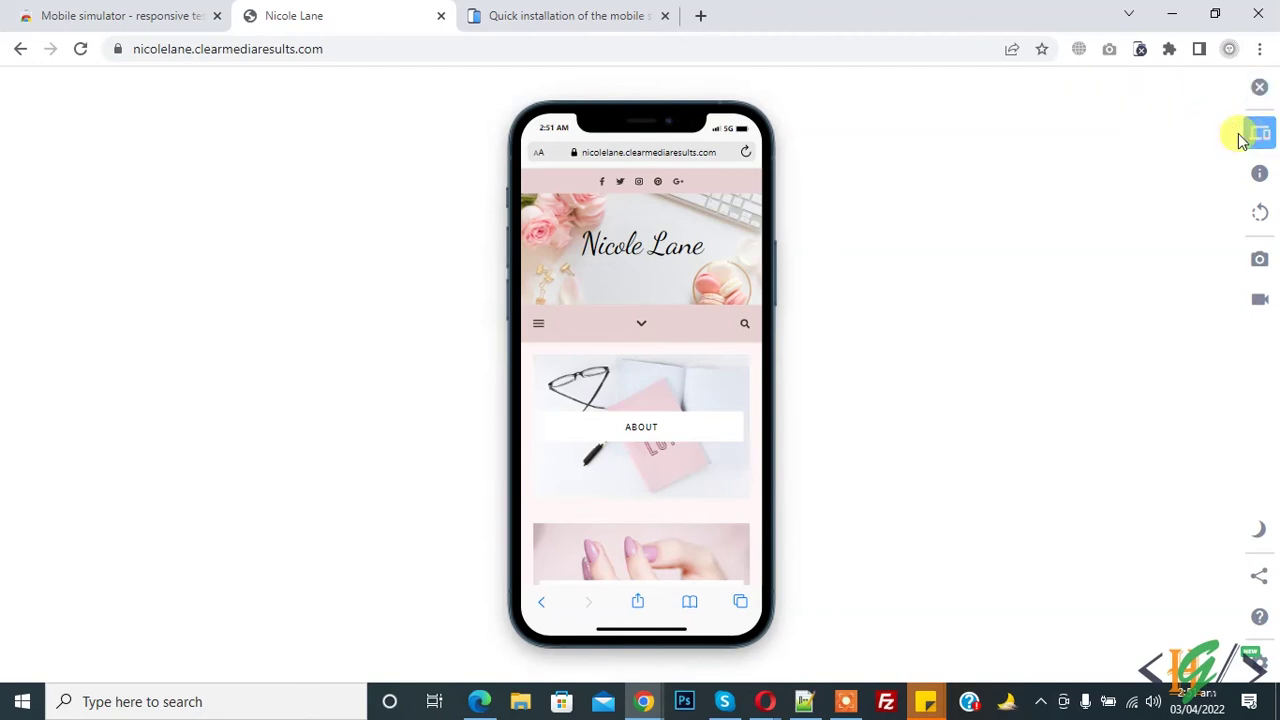
pyautogui.click(1260, 137)
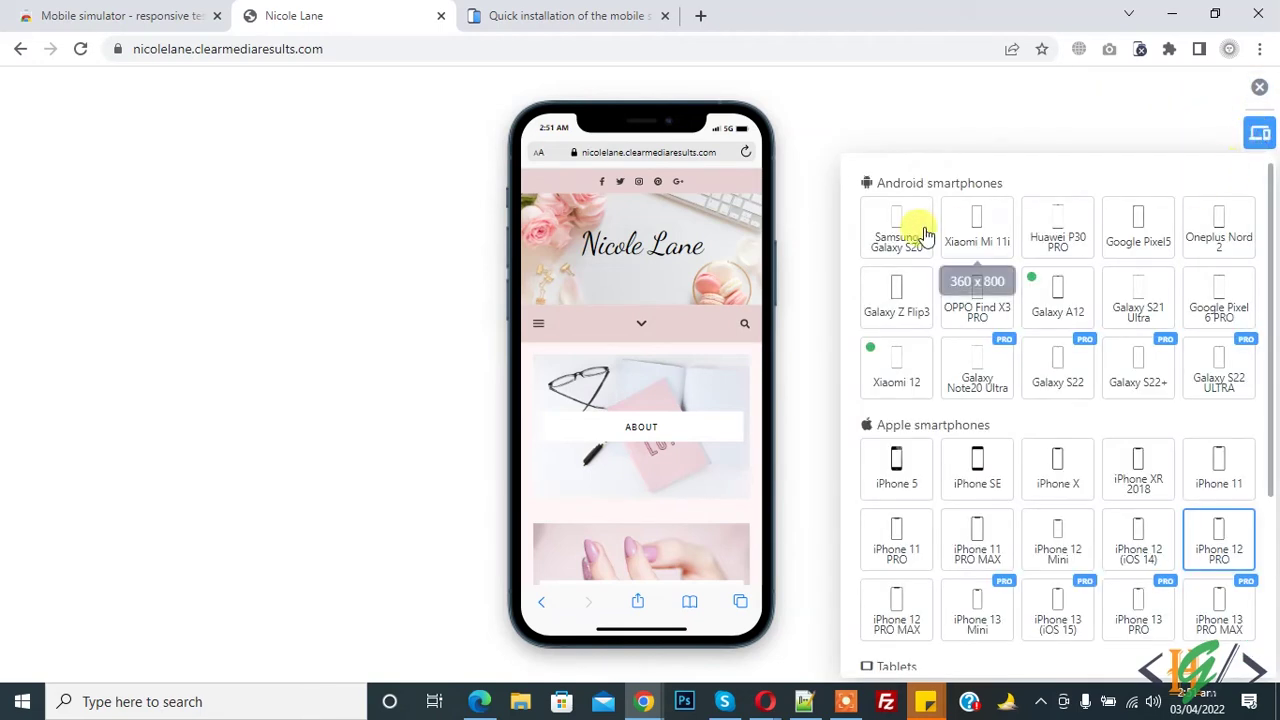
# - Browse the Change device list and close it, keeping the iPhone 12 PRO frame
pyautogui.scroll(-3, 1022, 345)
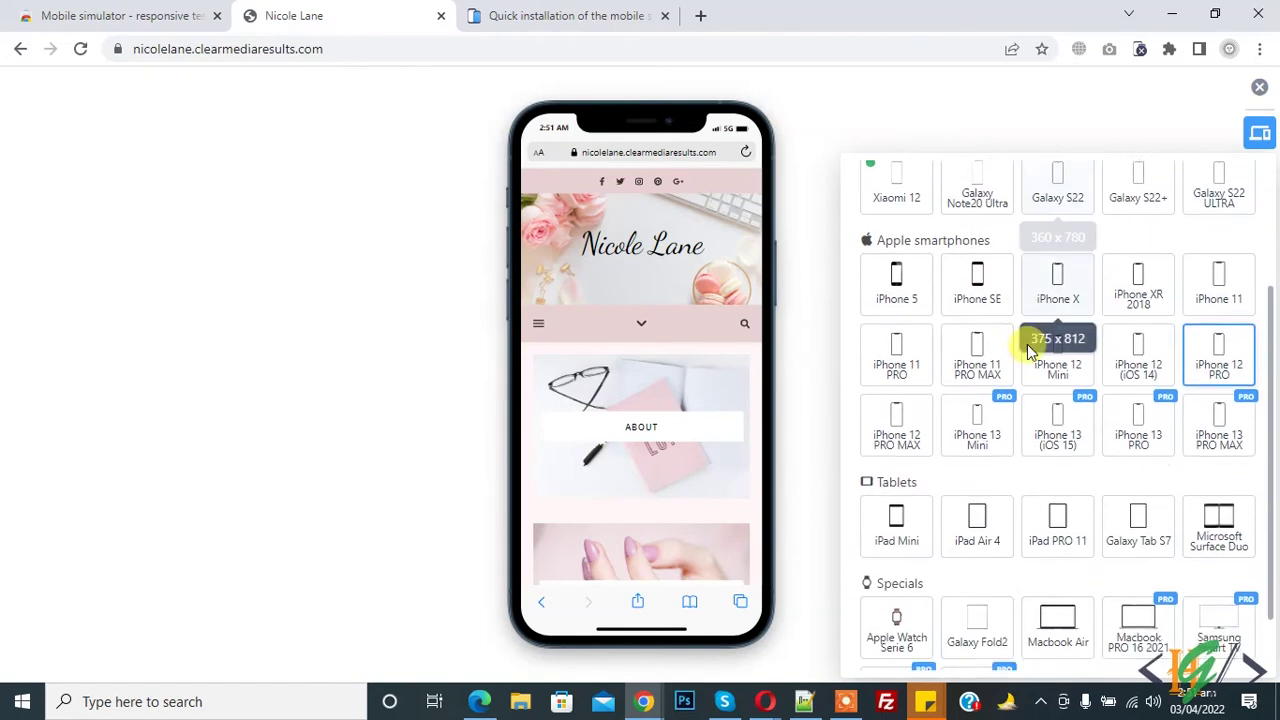
pyautogui.scroll(3, 1029, 337)
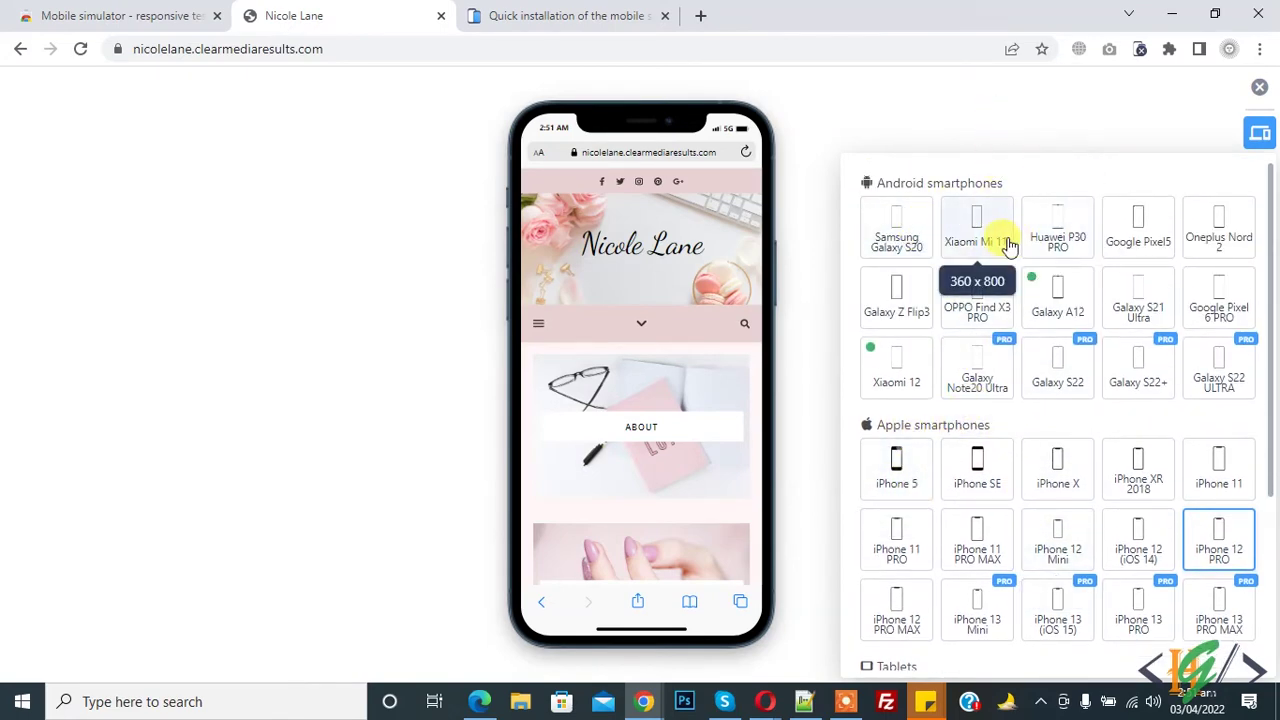
pyautogui.click(1000, 108)
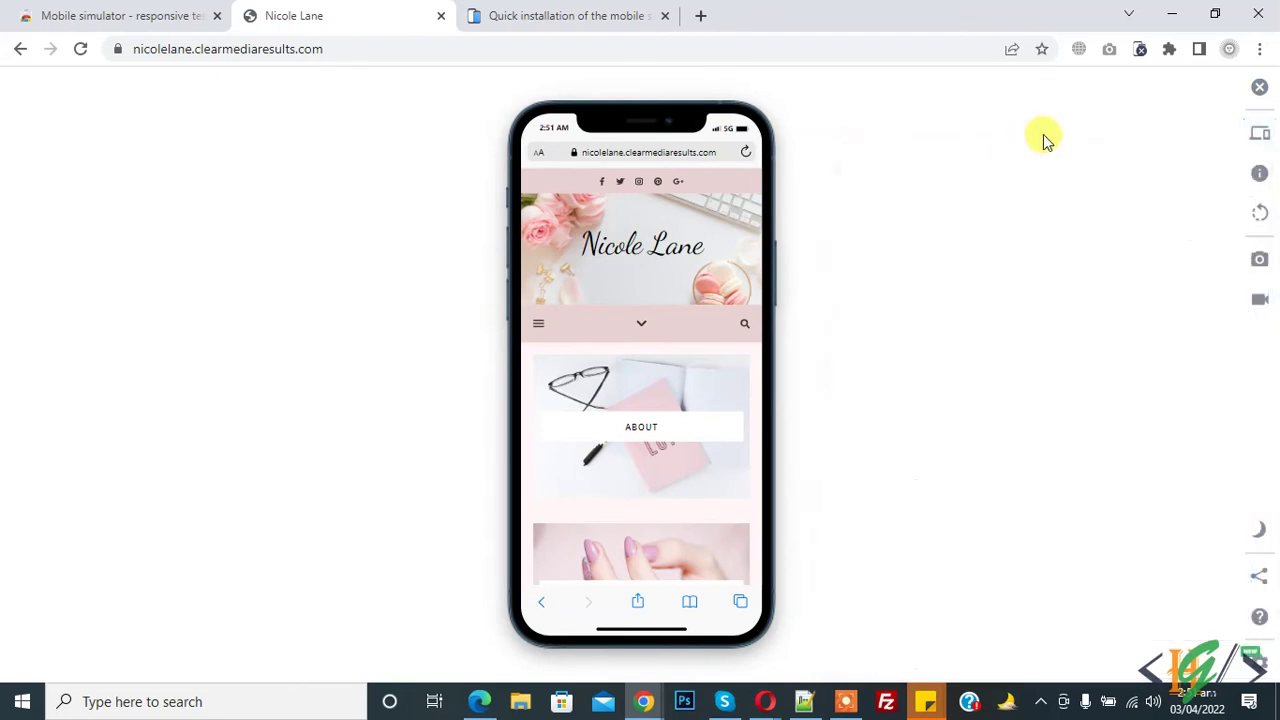
pyautogui.click(1261, 218)
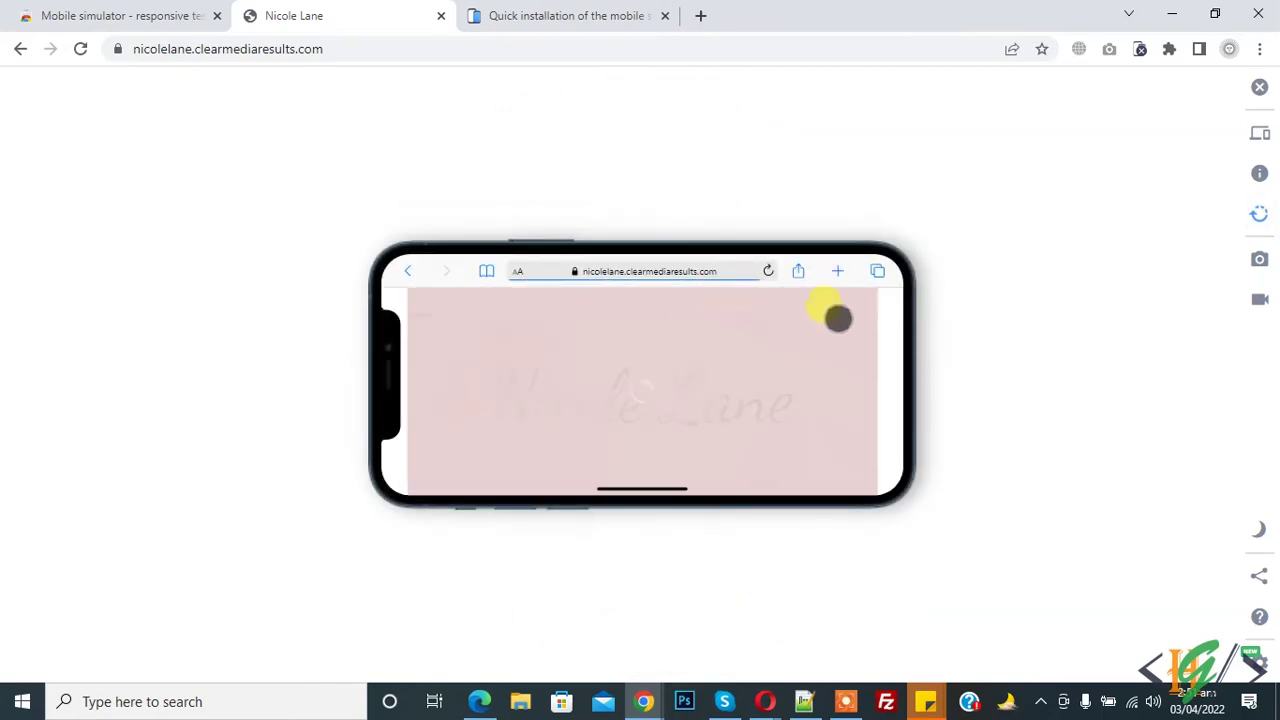
pyautogui.click(1247, 217)
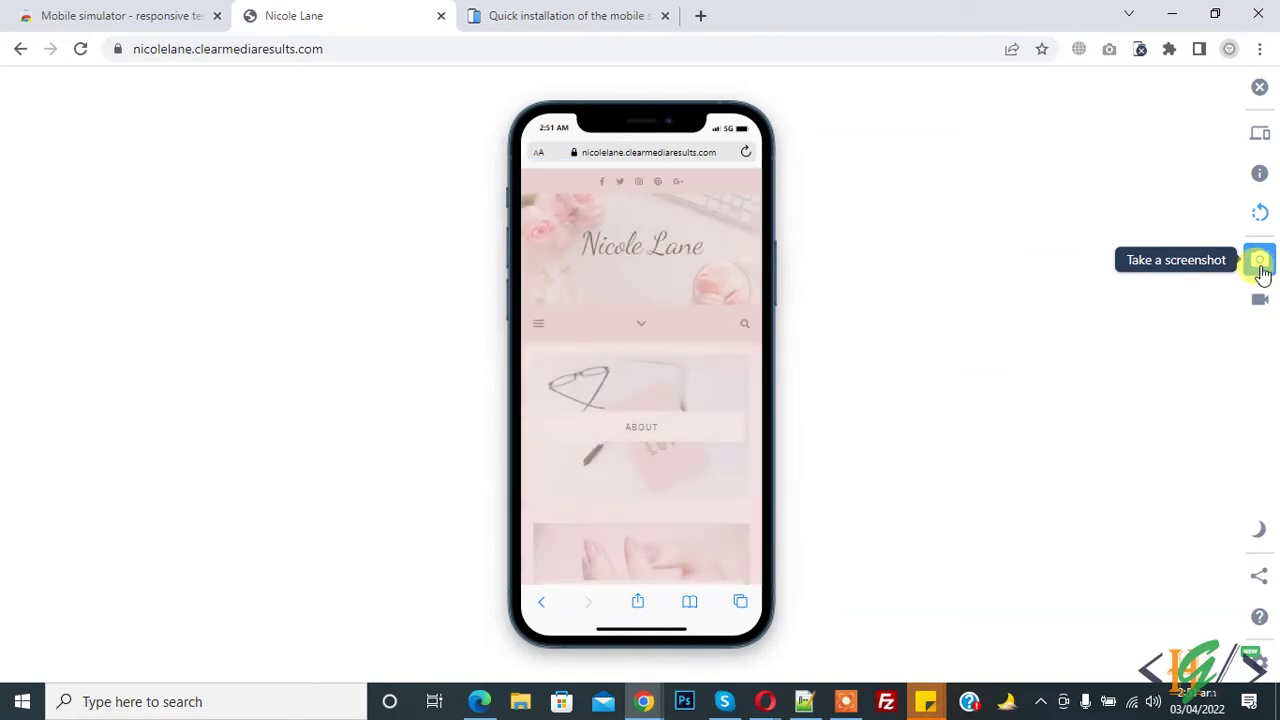
# - Capture screenshots of the blog with and without the phone frame
pyautogui.click(1261, 268)
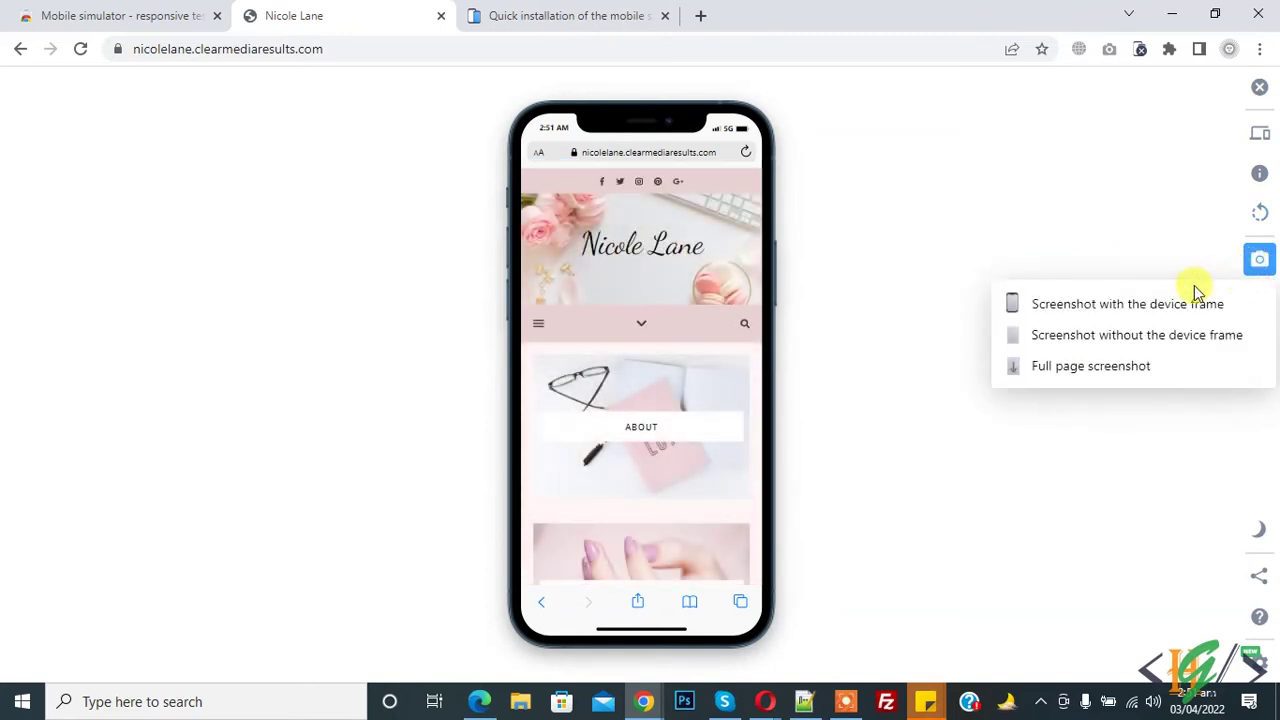
pyautogui.click(1112, 316)
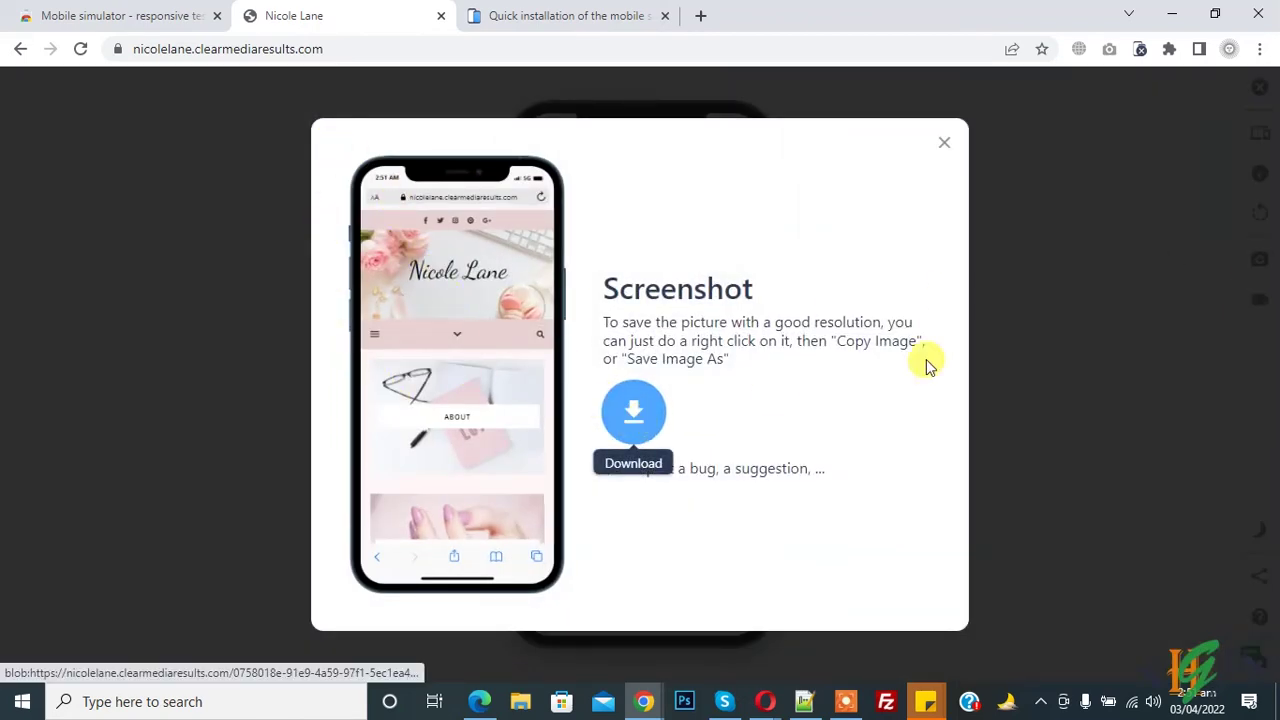
pyautogui.click(1060, 320)
pyautogui.click(1259, 266)
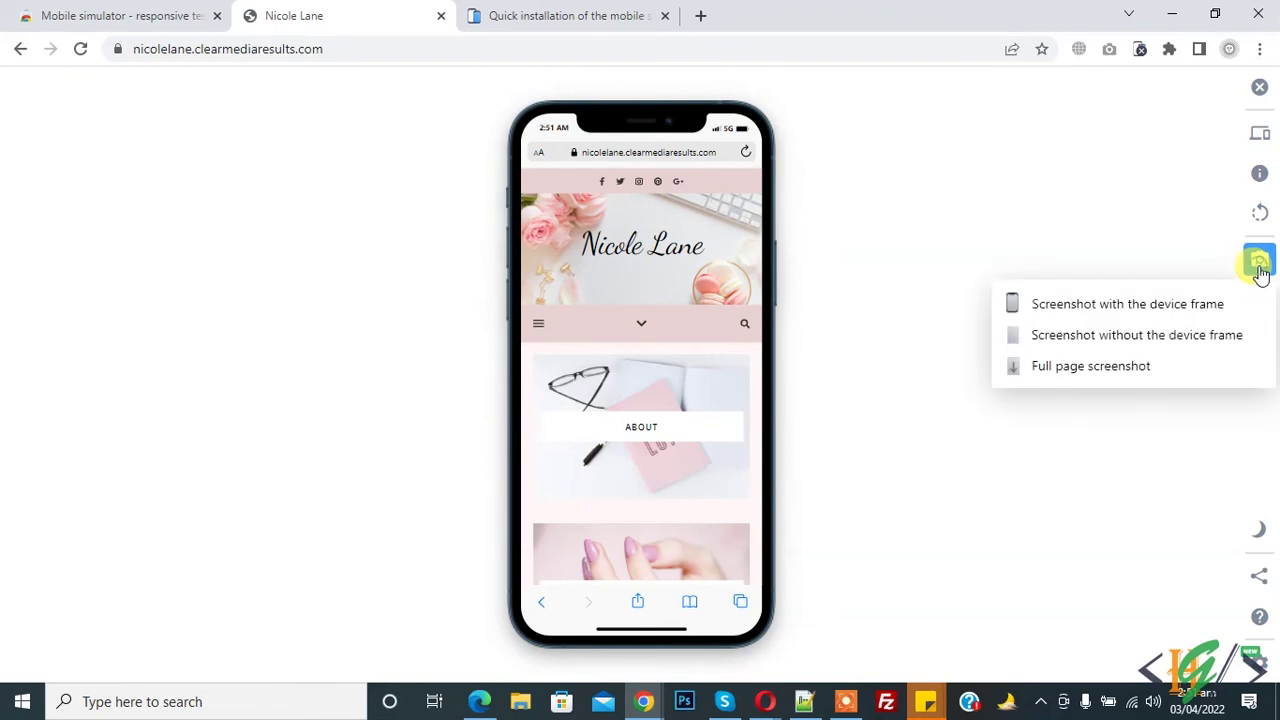
pyautogui.click(1153, 338)
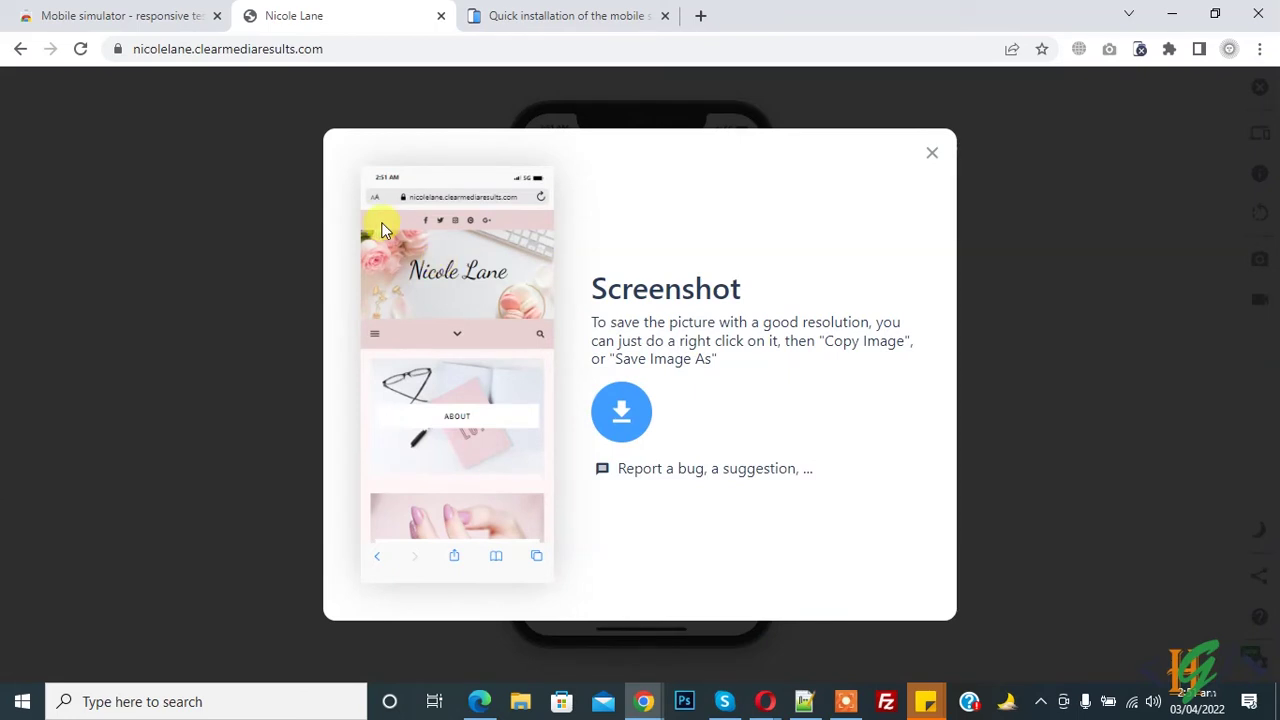
pyautogui.click(932, 154)
# - Capture a full-page screenshot of the blog, then start a GIF screencast recording
pyautogui.click(1259, 259)
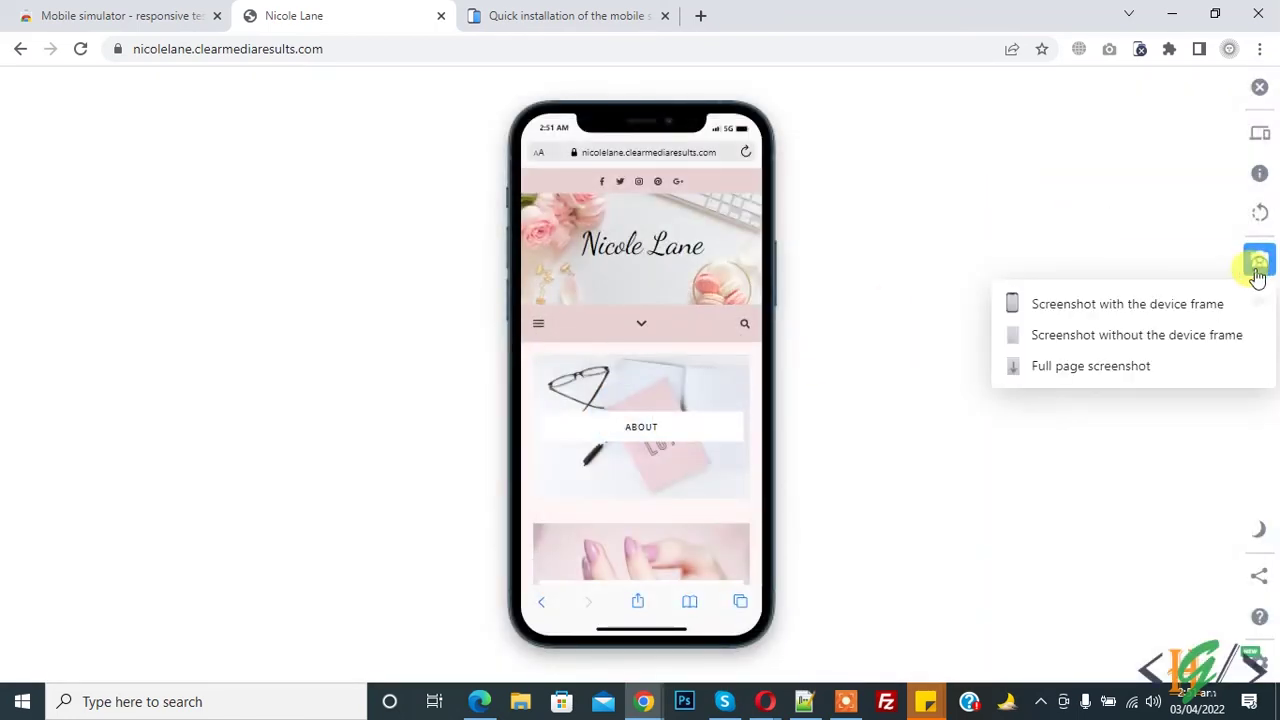
pyautogui.click(1074, 376)
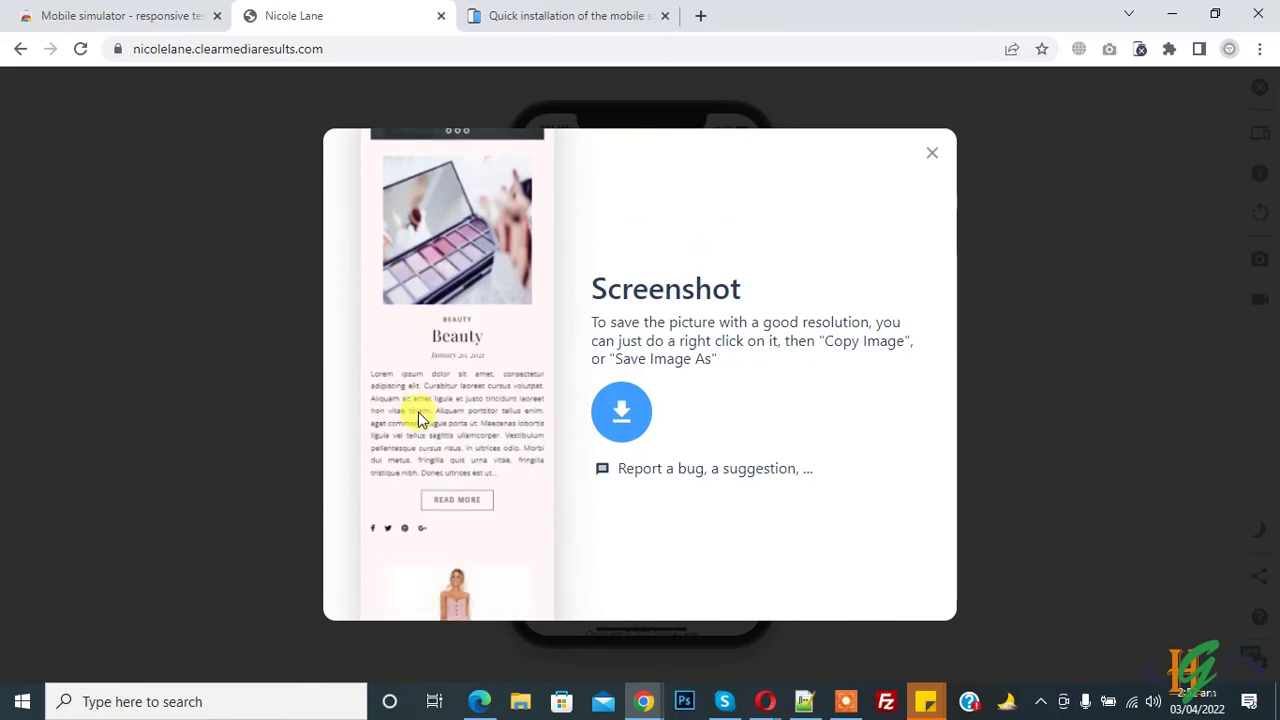
pyautogui.click(933, 158)
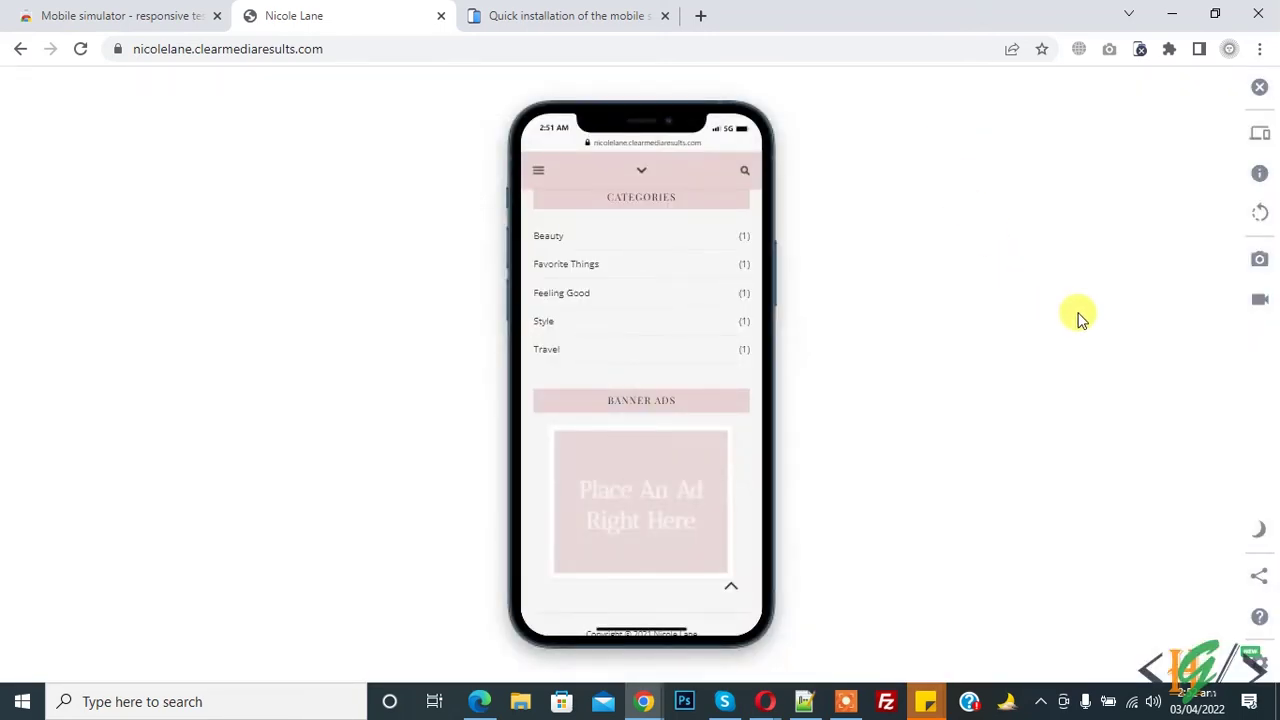
pyautogui.click(1262, 301)
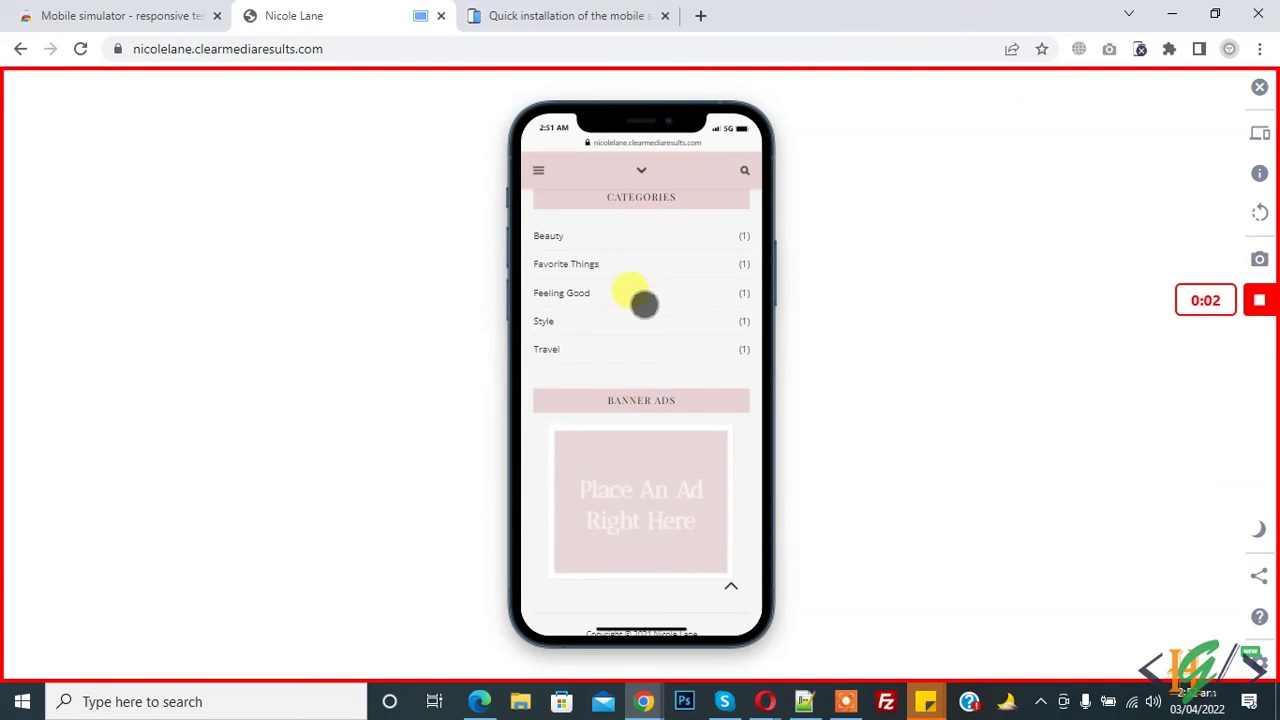
# - Scroll the phone page while recording, stop the GIF screencast, and close its preview
pyautogui.scroll(10, 644, 304)
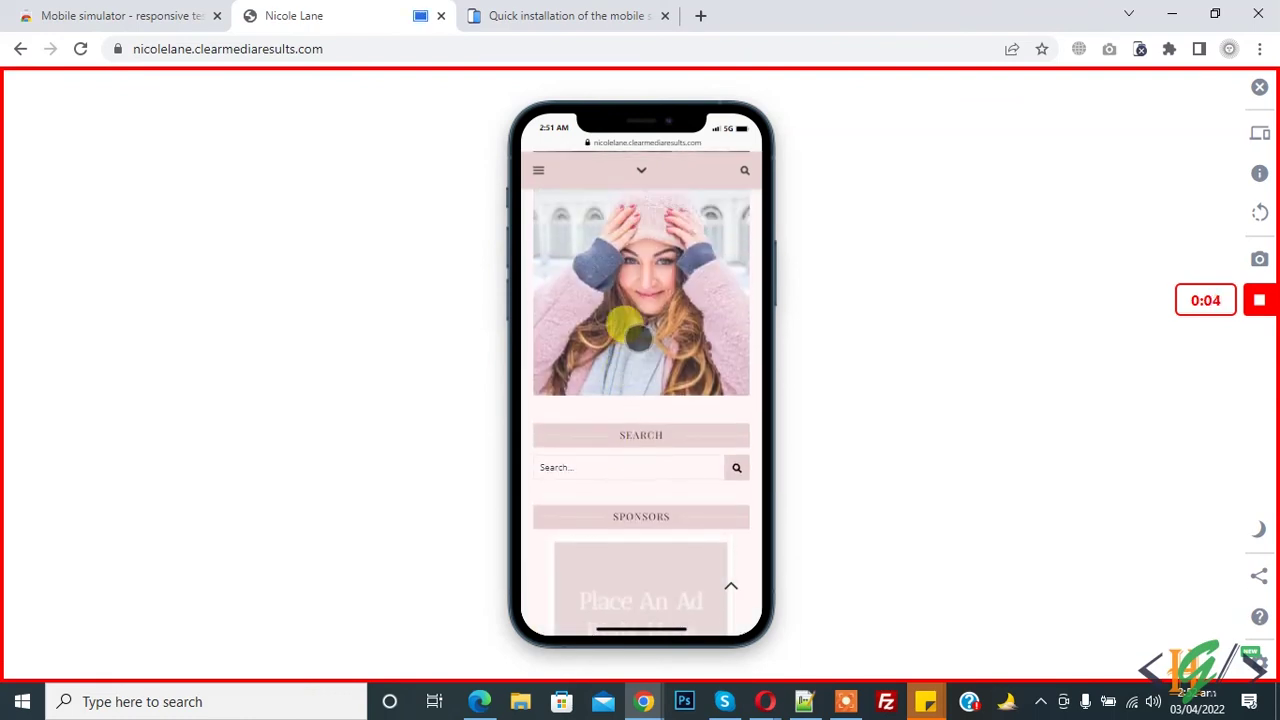
pyautogui.scroll(-10, 630, 330)
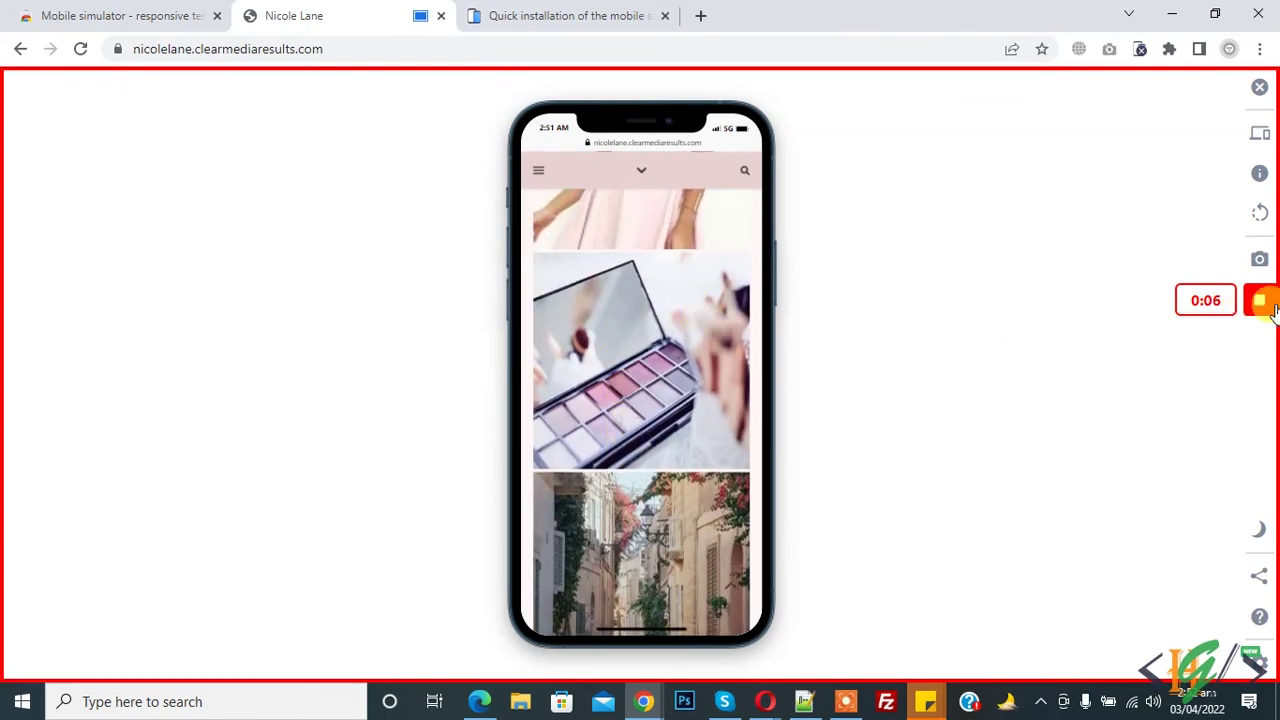
pyautogui.click(1262, 302)
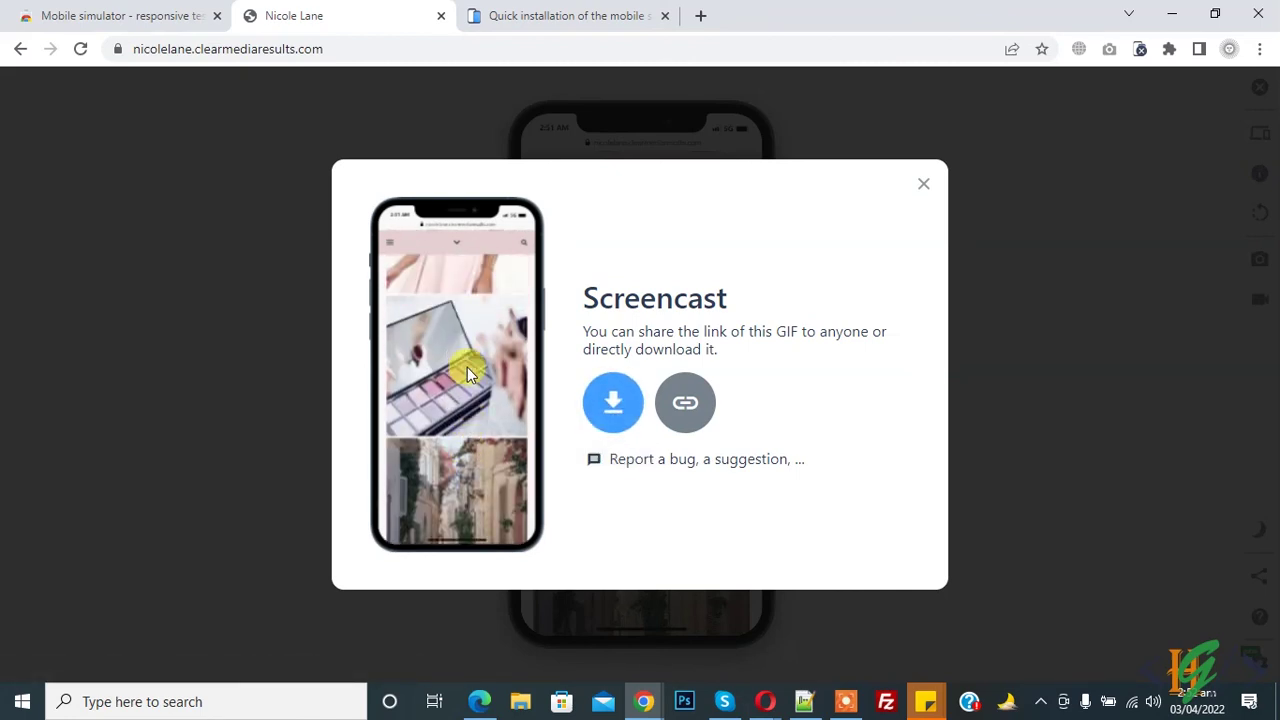
pyautogui.click(924, 190)
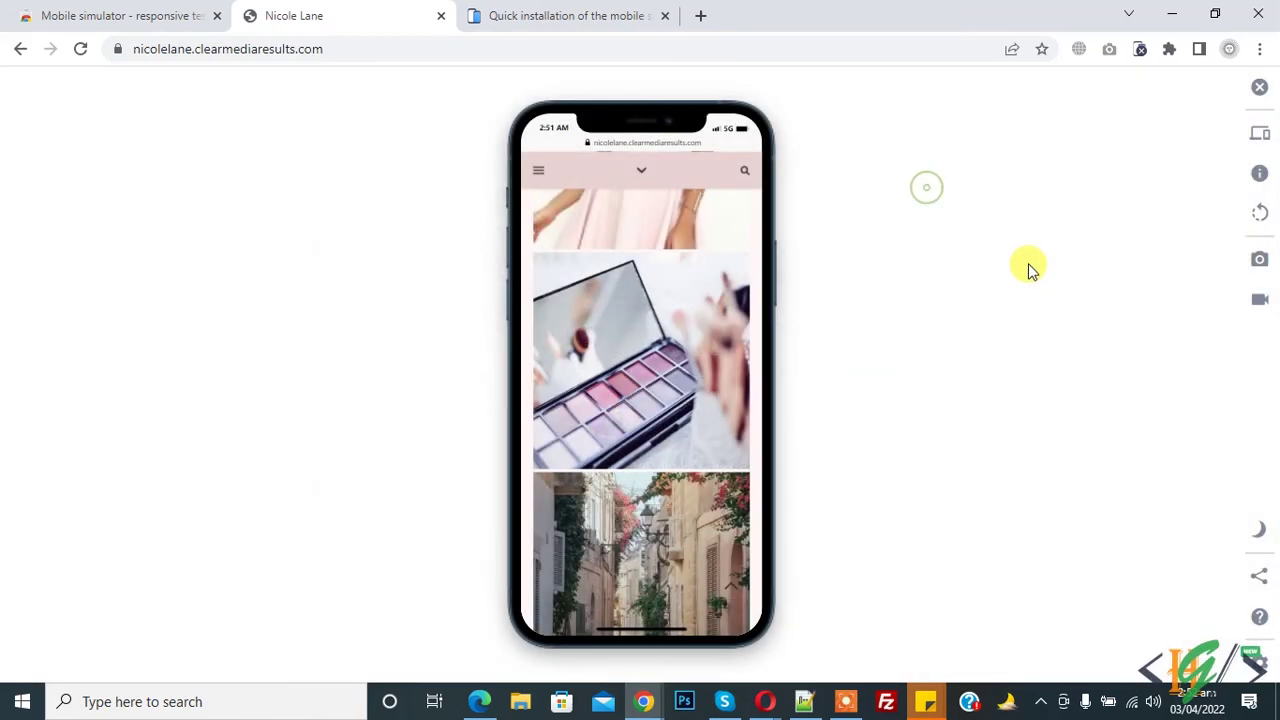
pyautogui.click(1260, 533)
pyautogui.click(1256, 532)
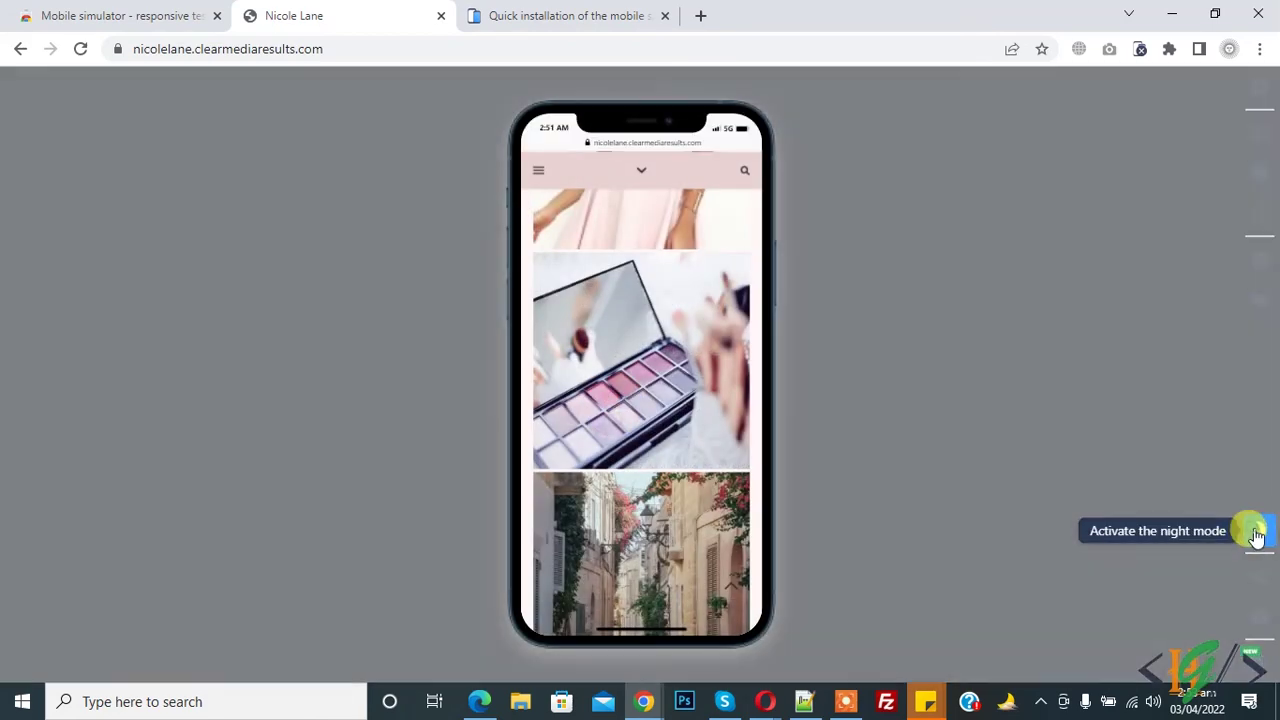